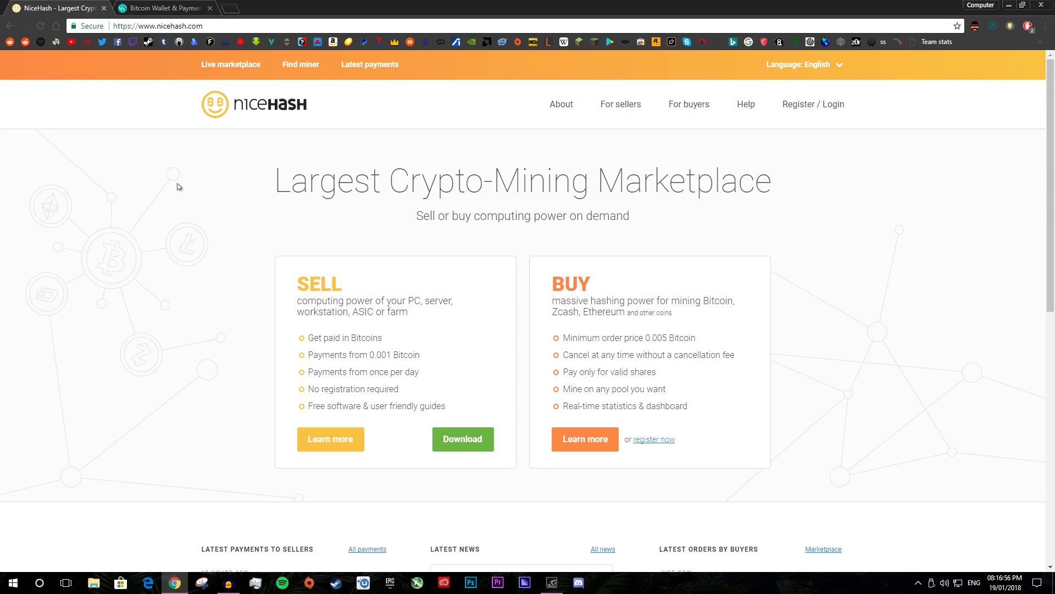
Look over the NiceHash home page, its web address and the Wirex wallet site
scroll(386, 337, down, 5)
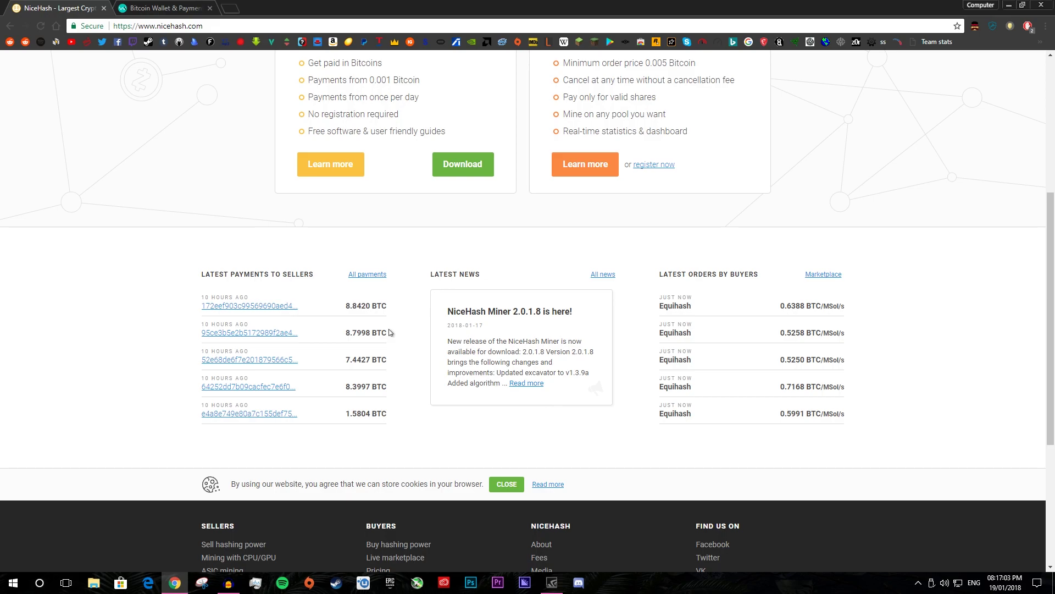
scroll(204, 283, up, 5)
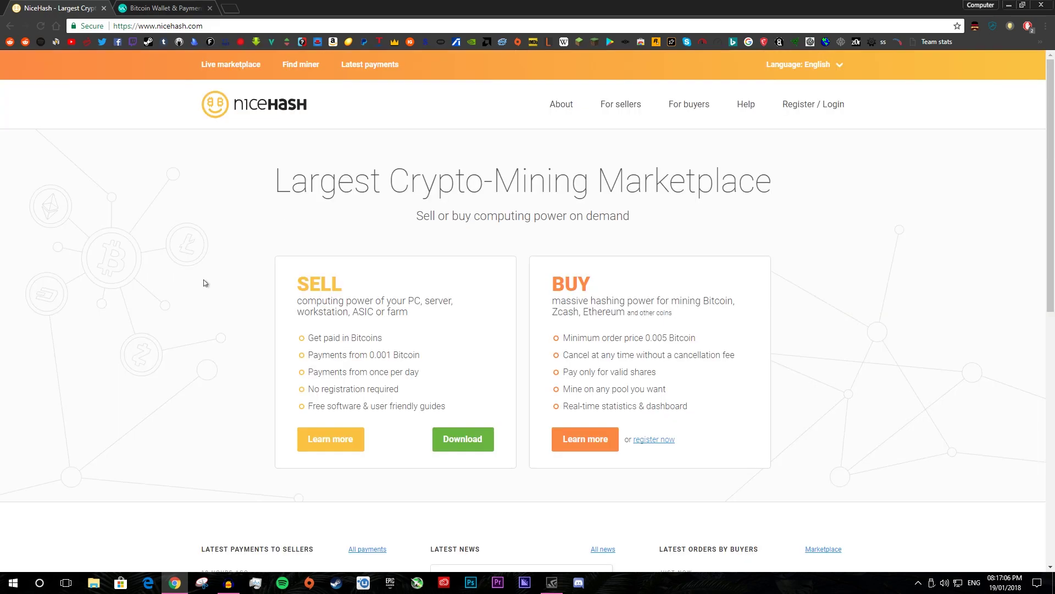
click(141, 6)
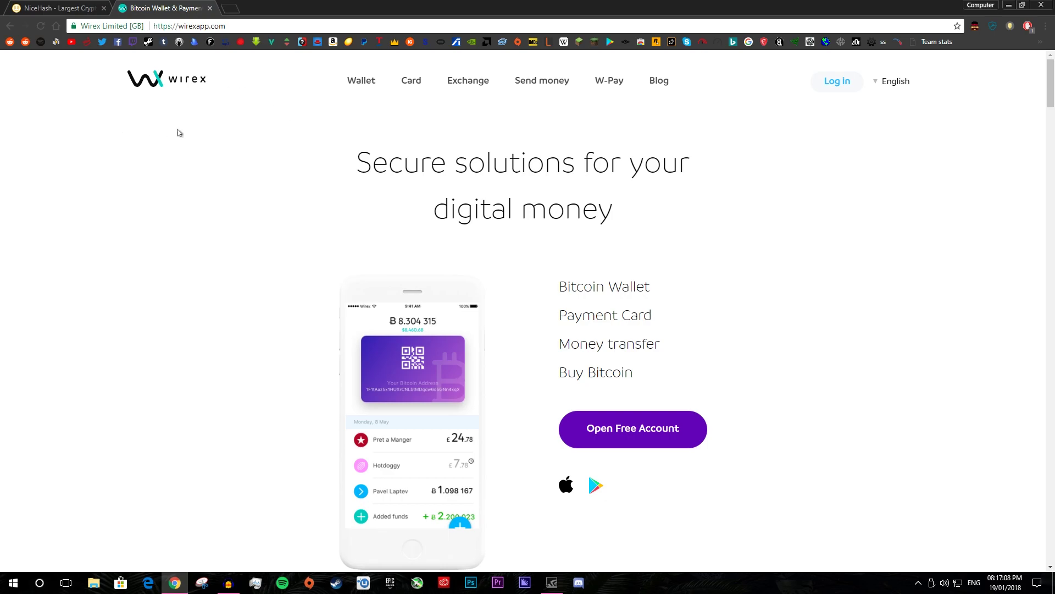
click(77, 4)
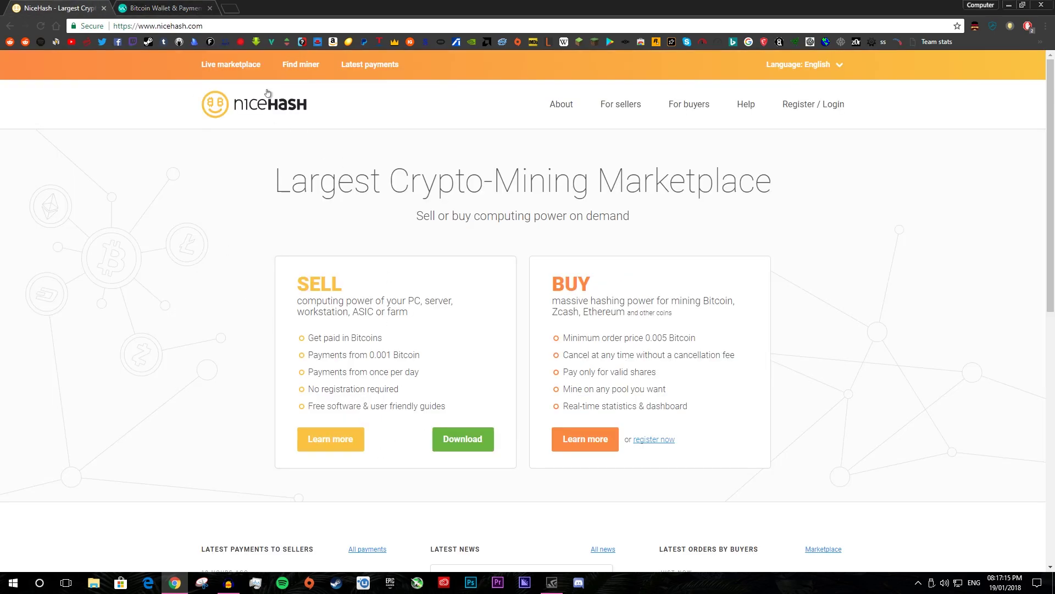
click(217, 22)
click(224, 28)
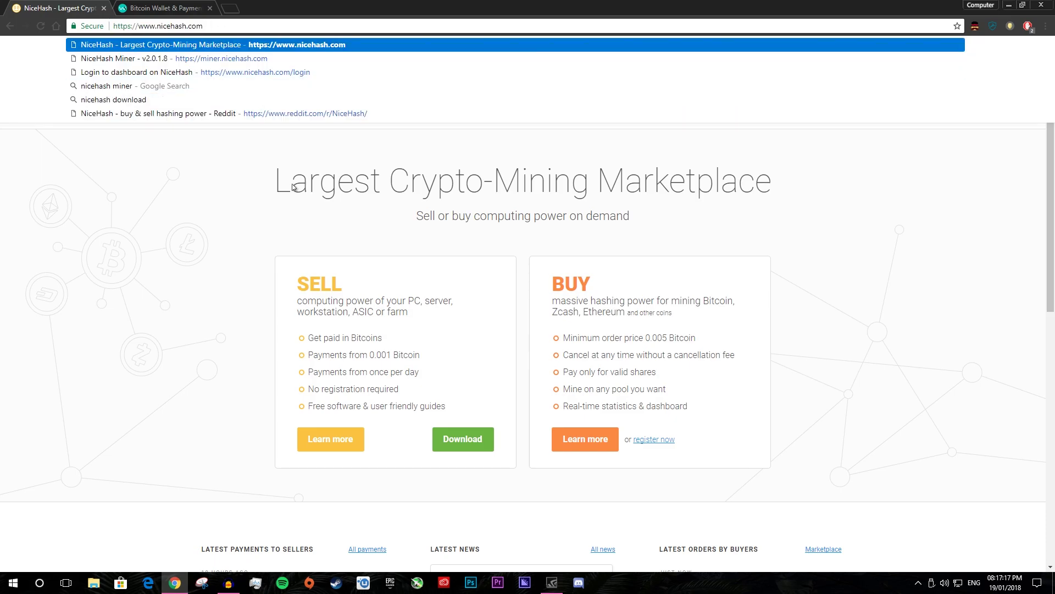
click(324, 336)
Download the NVIDIA version of NiceHash Miner from the NiceHash website
scroll(344, 170, down, 2)
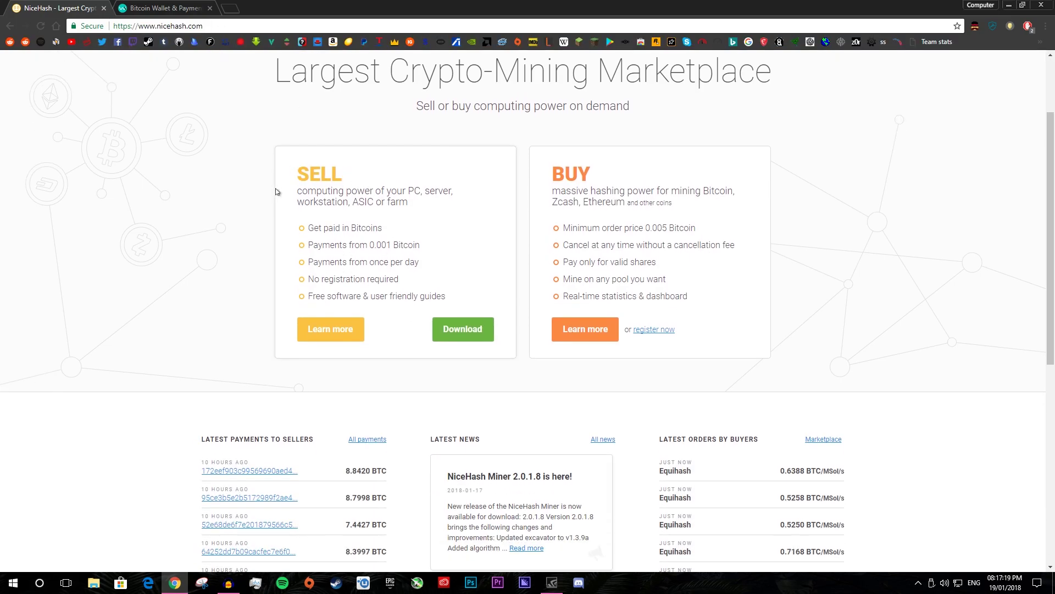
click(461, 335)
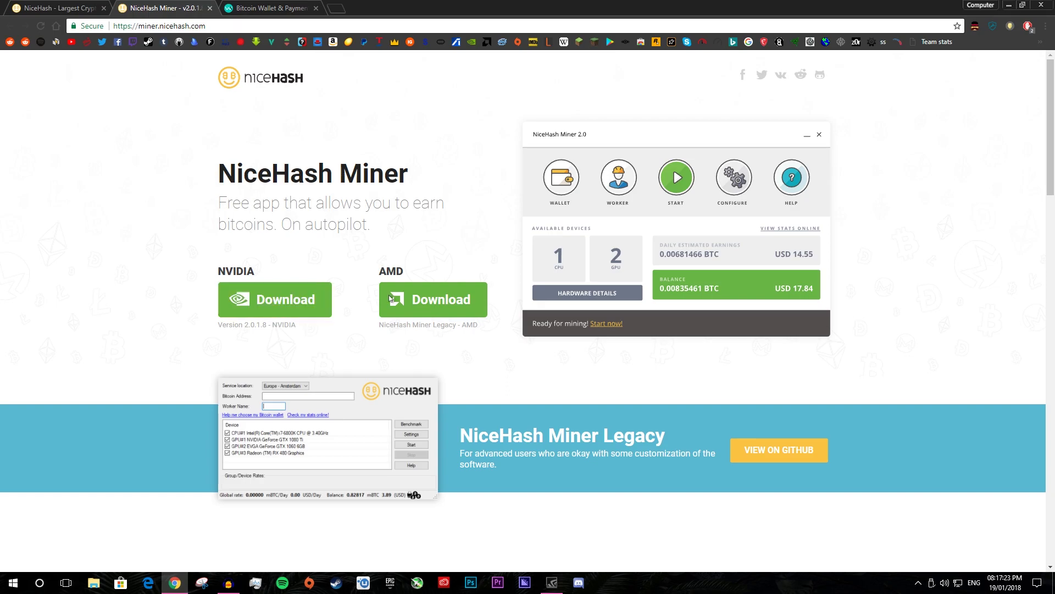
click(270, 297)
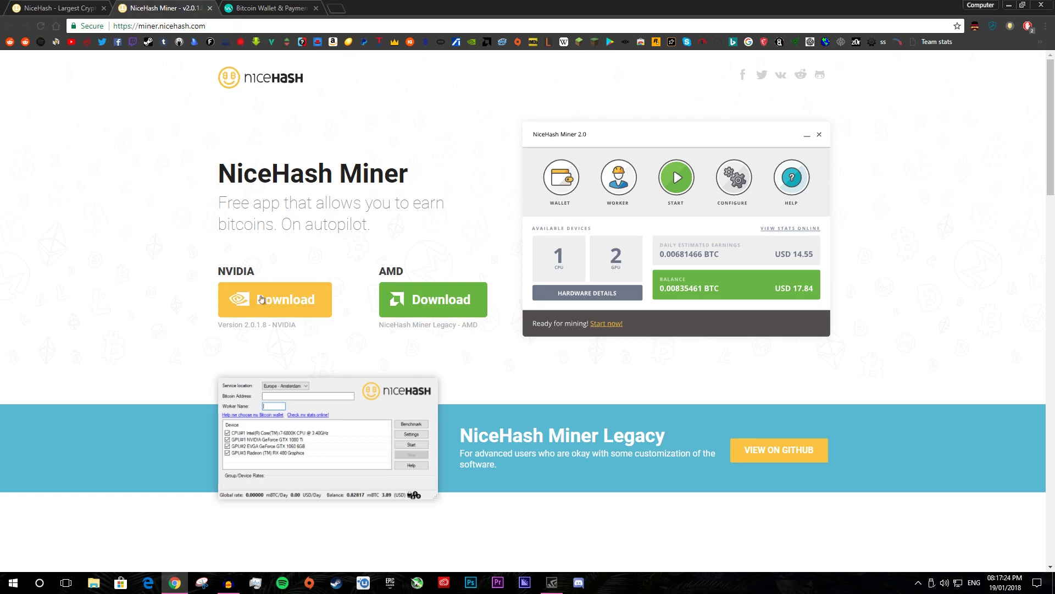
click(289, 314)
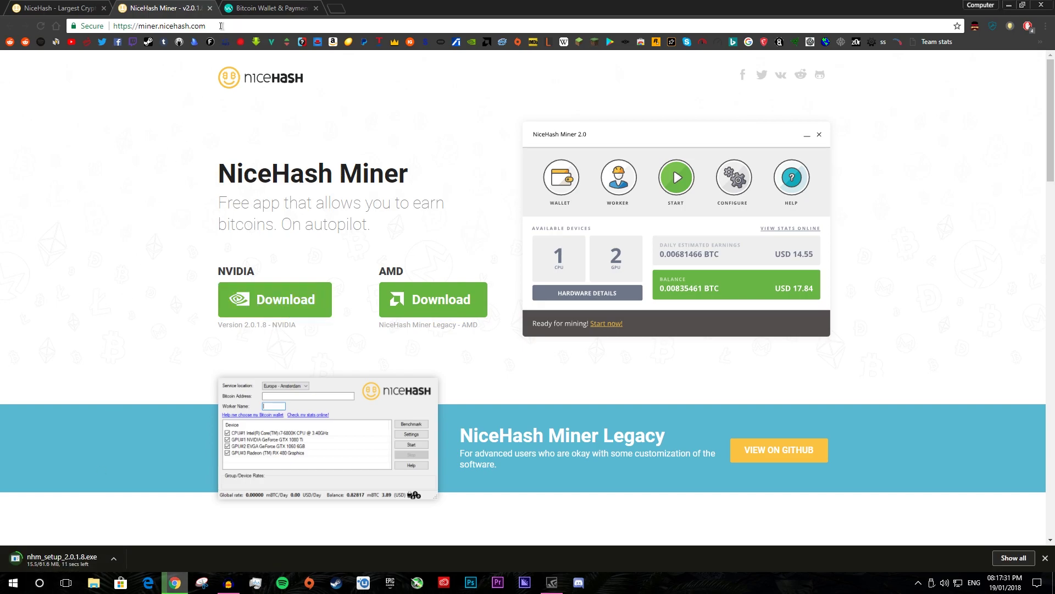
Return to the Wirex site, open the account dashboard, and dismiss its notification request
click(249, 5)
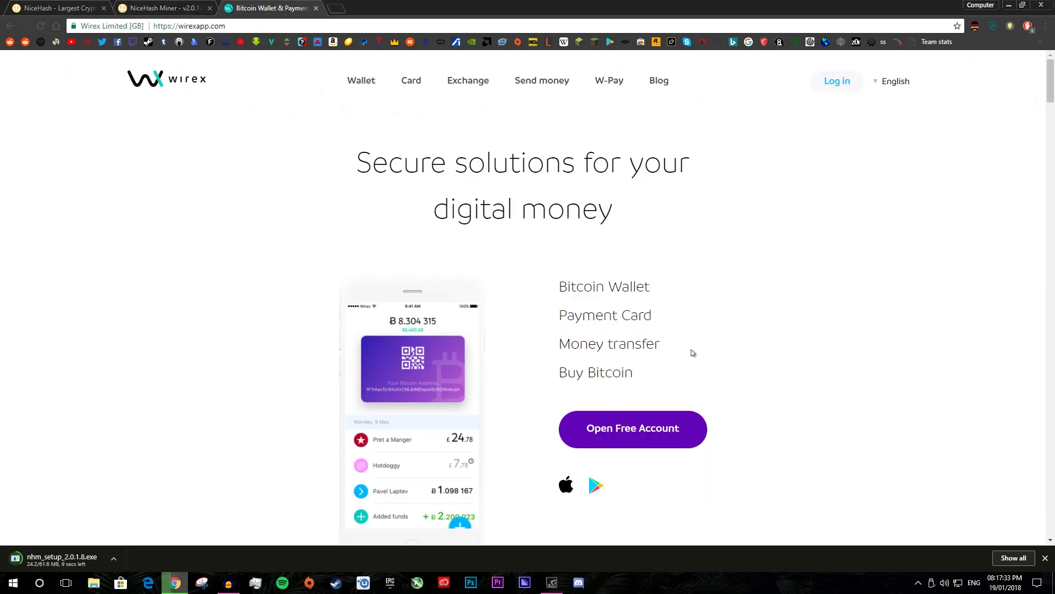
drag(191, 27, 176, 26)
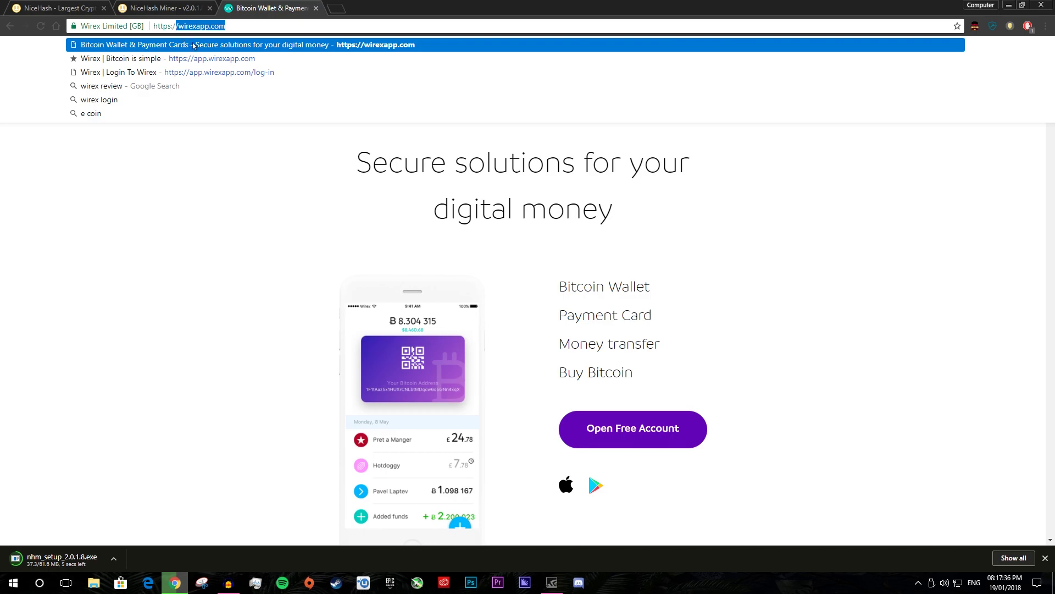
click(714, 421)
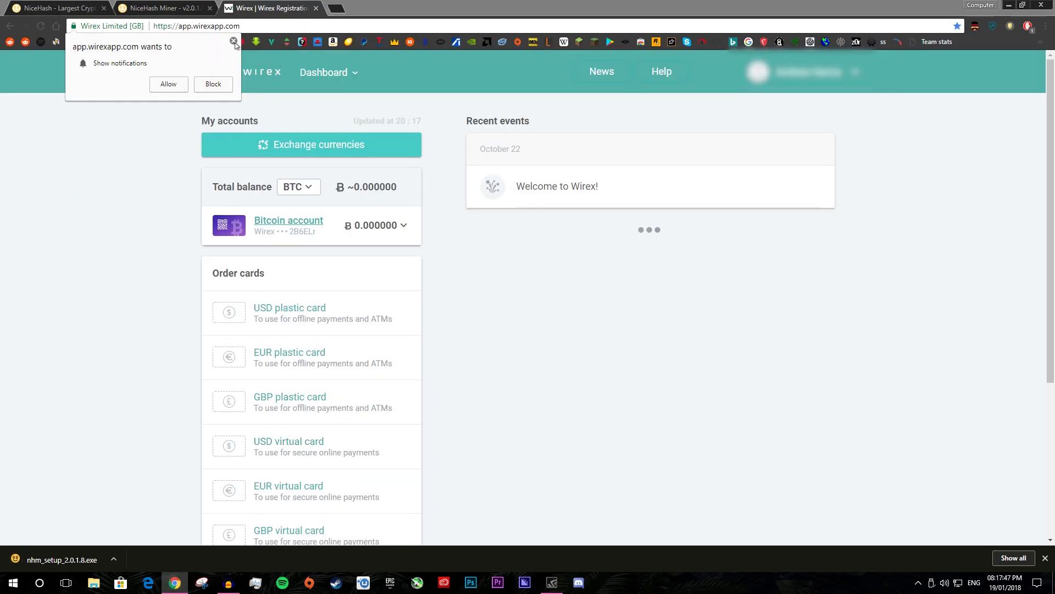
click(234, 42)
scroll(385, 209, down, 4)
scroll(455, 424, up, 1)
scroll(455, 424, up, 3)
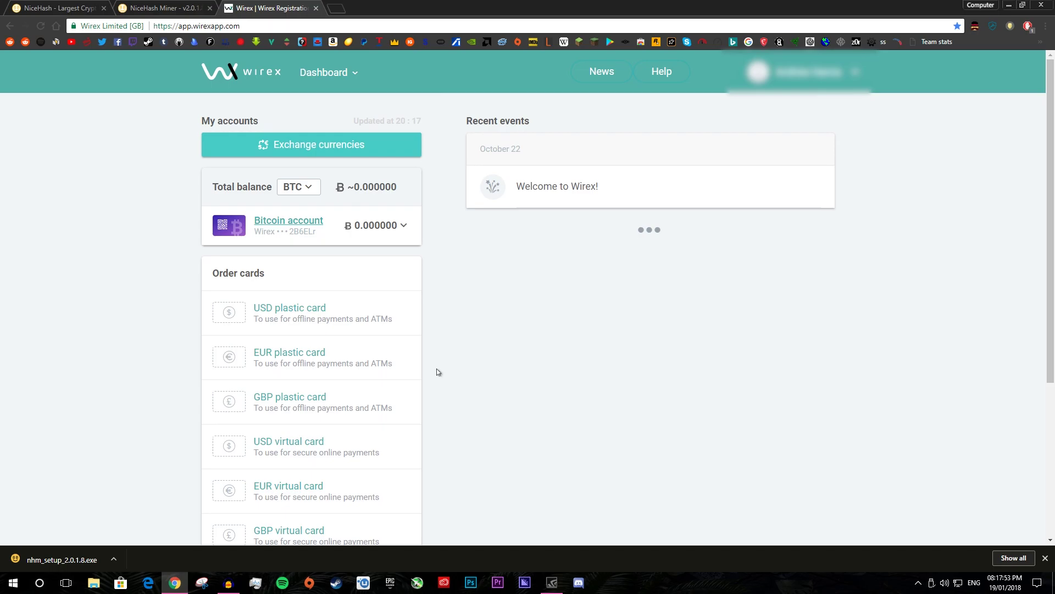
Open the Wirex profile page and examine its personal details and verification sections
click(797, 77)
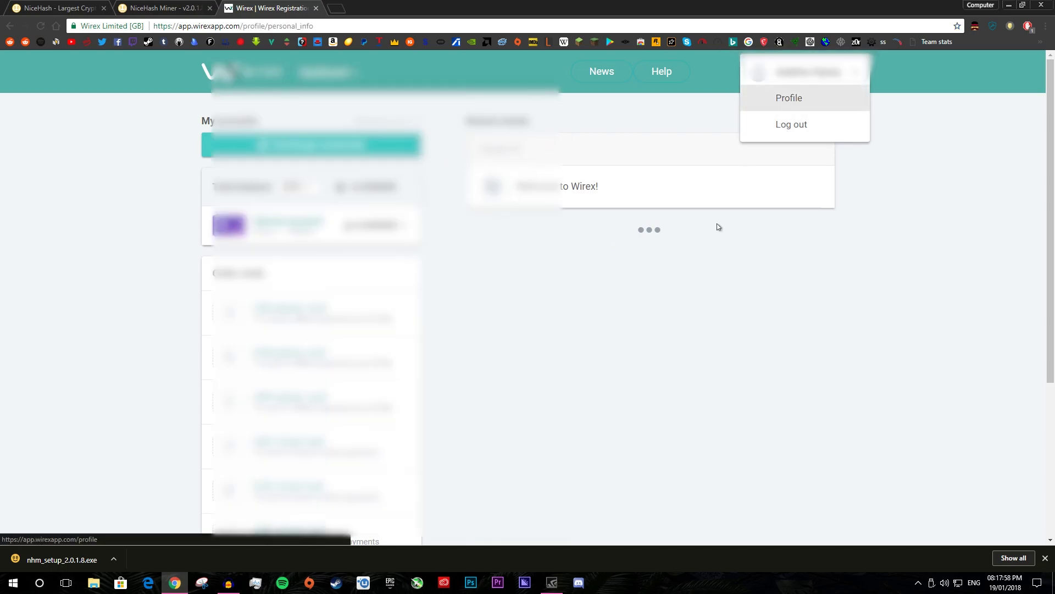
click(784, 103)
scroll(351, 253, down, 10)
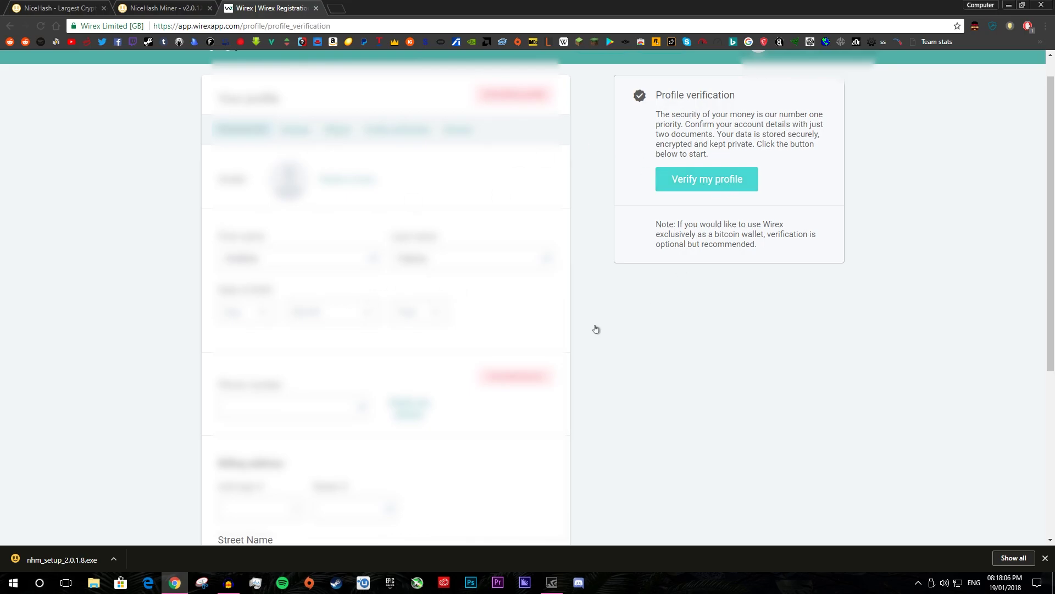
scroll(267, 328, down, 4)
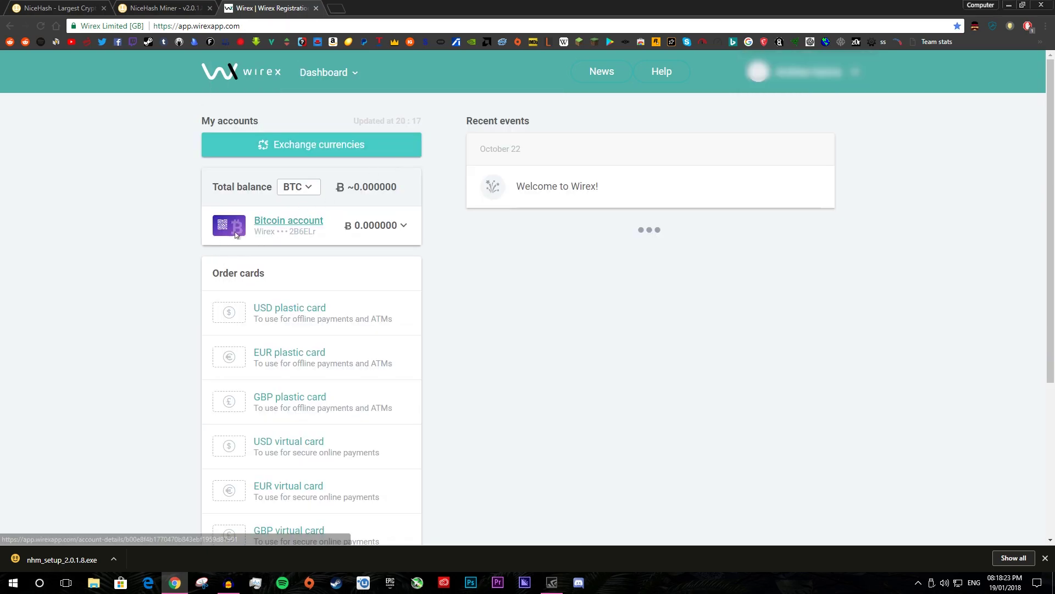
Open the Bitcoin account's details in Wirex and copy its wallet address
click(264, 221)
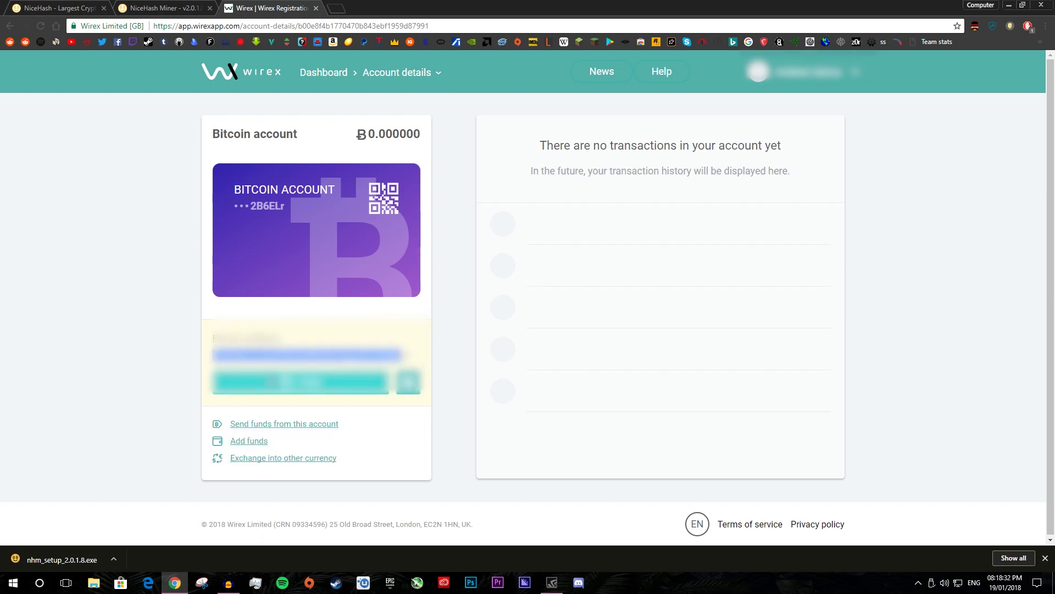
Install NiceHash Miner 2 for the current user only from nhm_setup_2.0.1.8.exe, allowing vcredist_x64.exe and turning off running the miner at finish
click(61, 560)
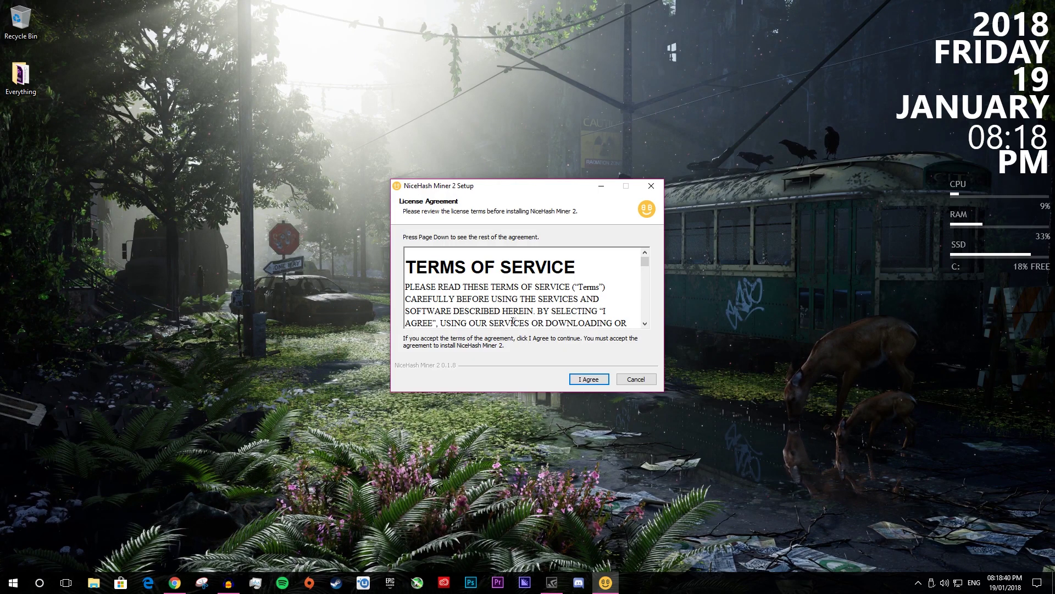
click(589, 379)
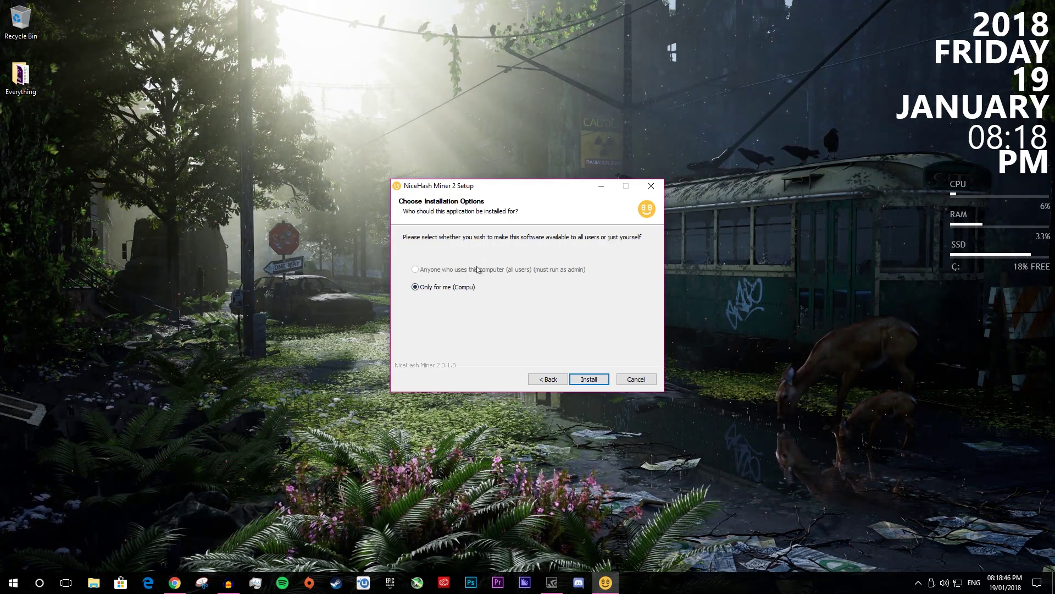
click(589, 380)
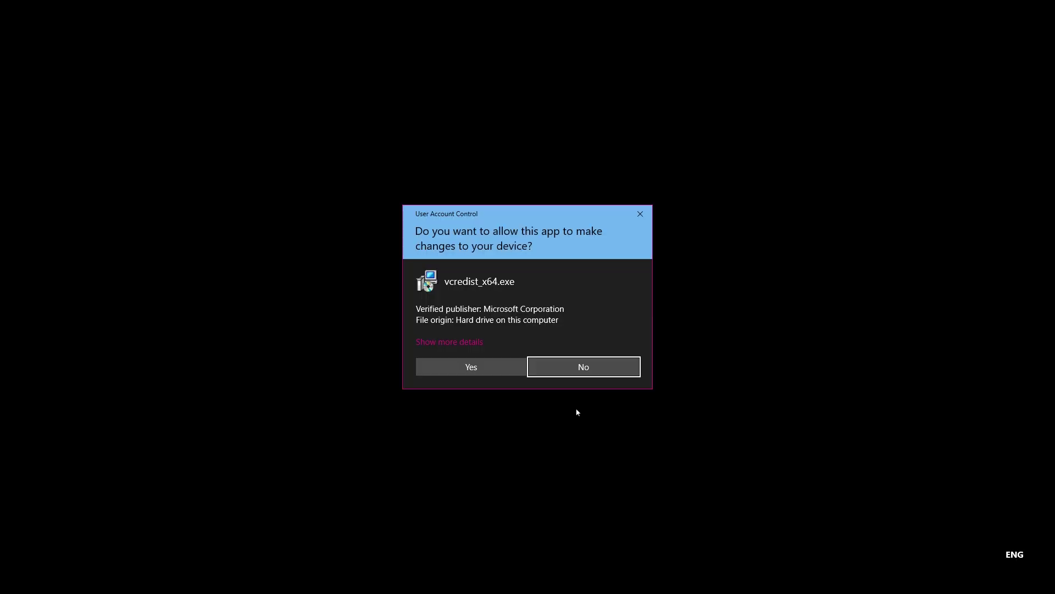
click(502, 369)
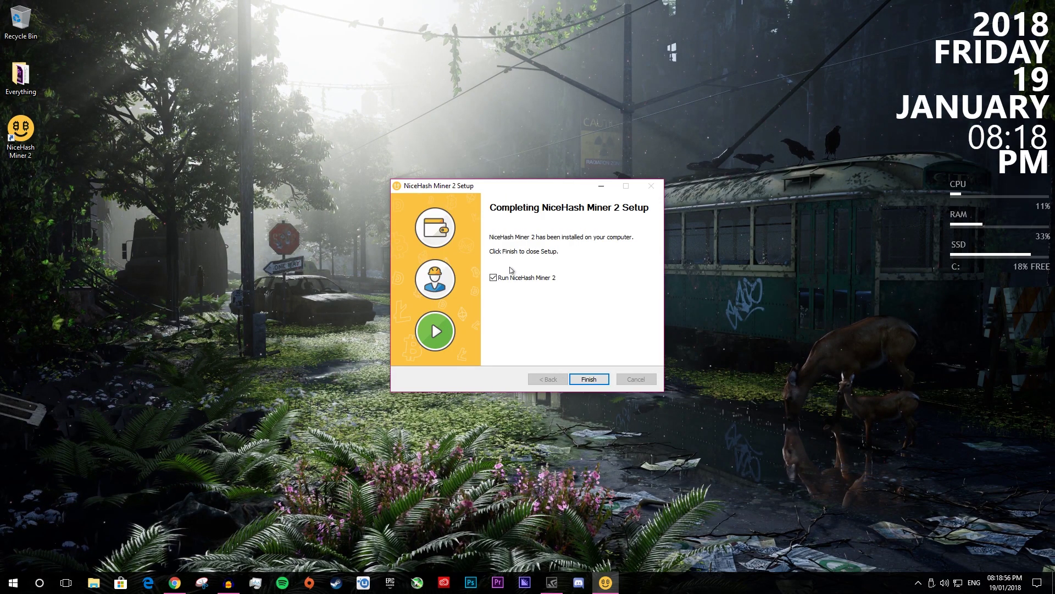
click(493, 277)
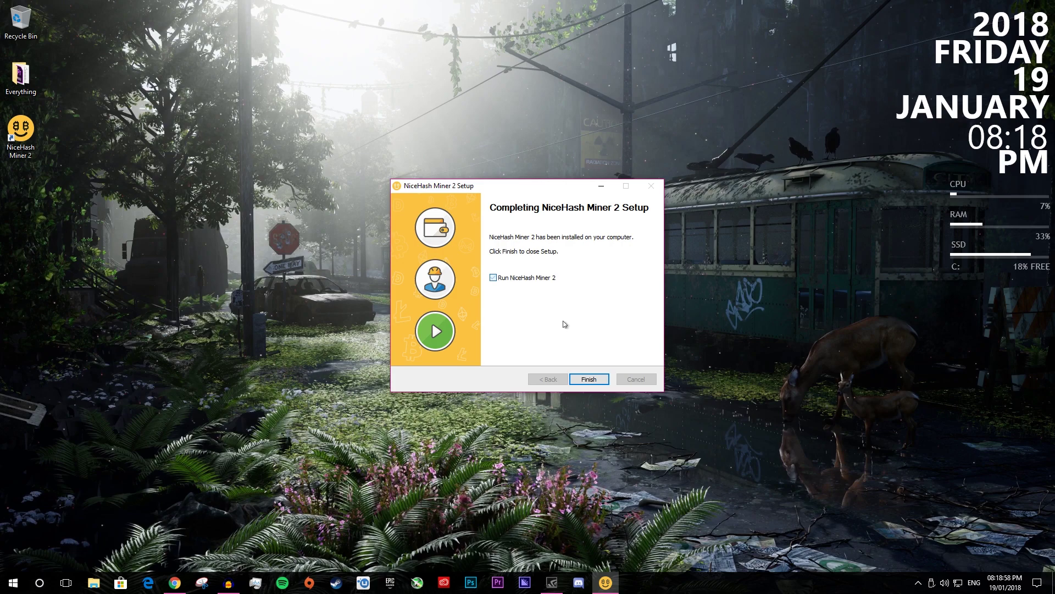
click(590, 379)
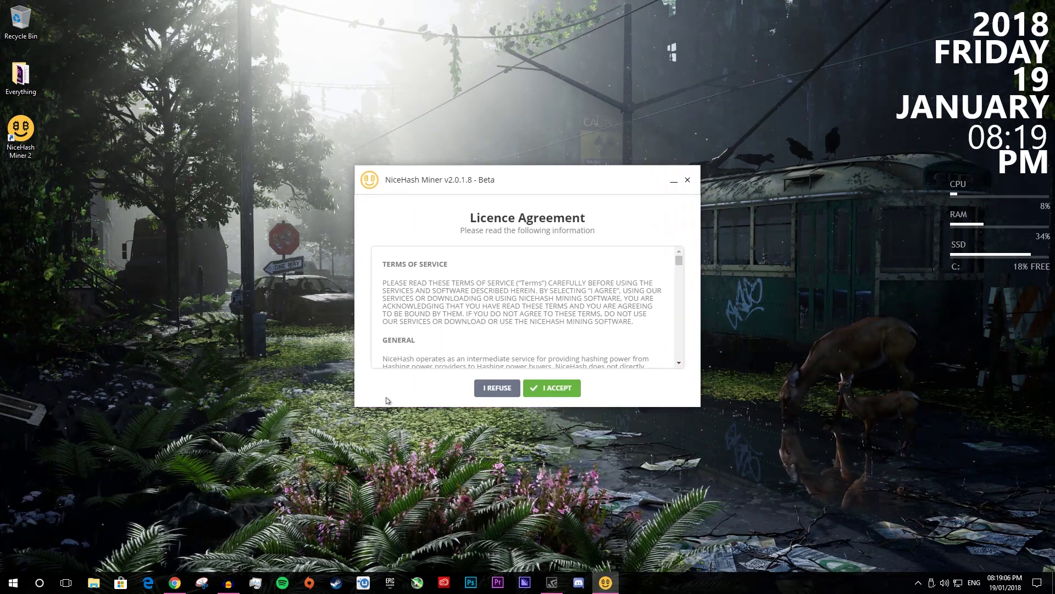
Accept NiceHash Miner's licence agreement and risk acknowledgement, and enter the displayed verification code to pass the human check
click(548, 390)
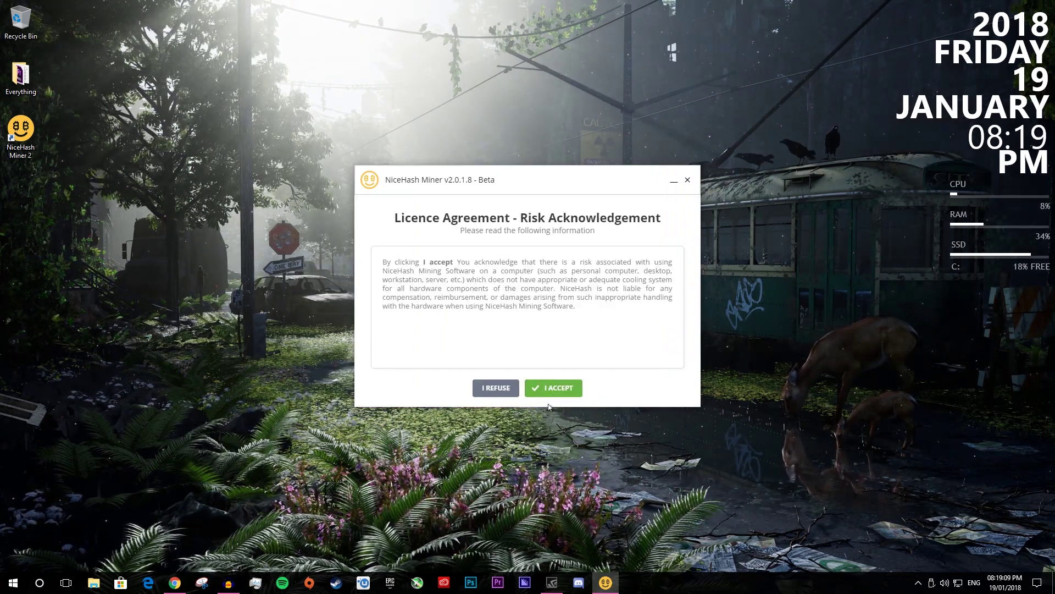
click(548, 390)
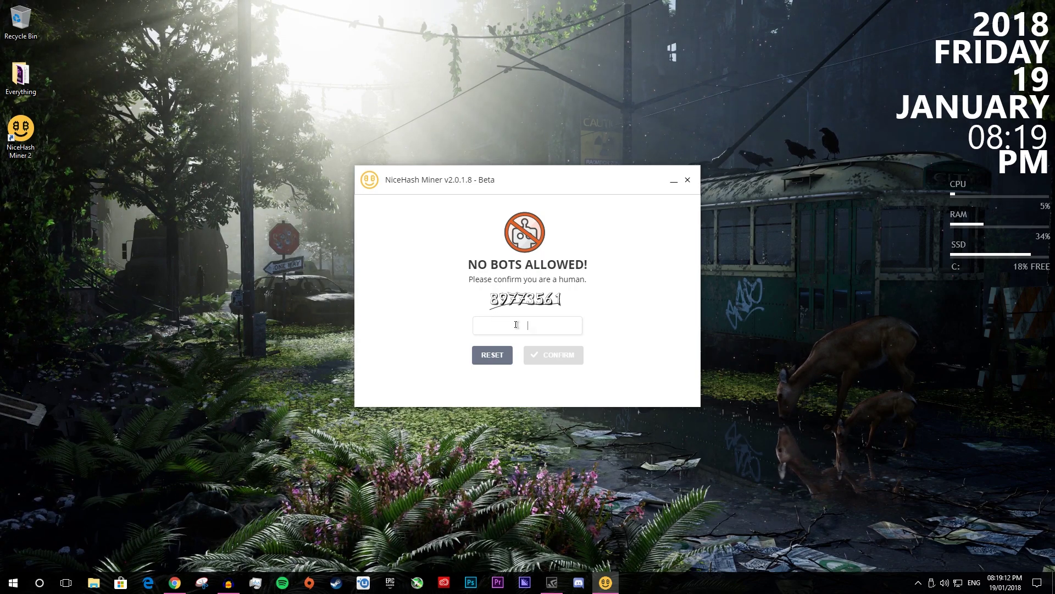
click(517, 325)
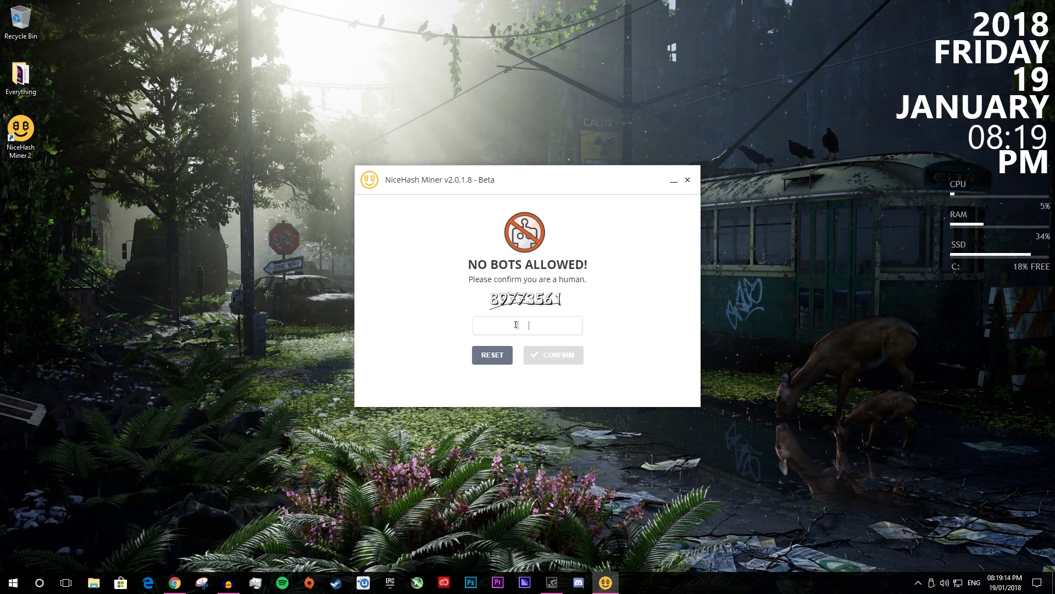
text(89)
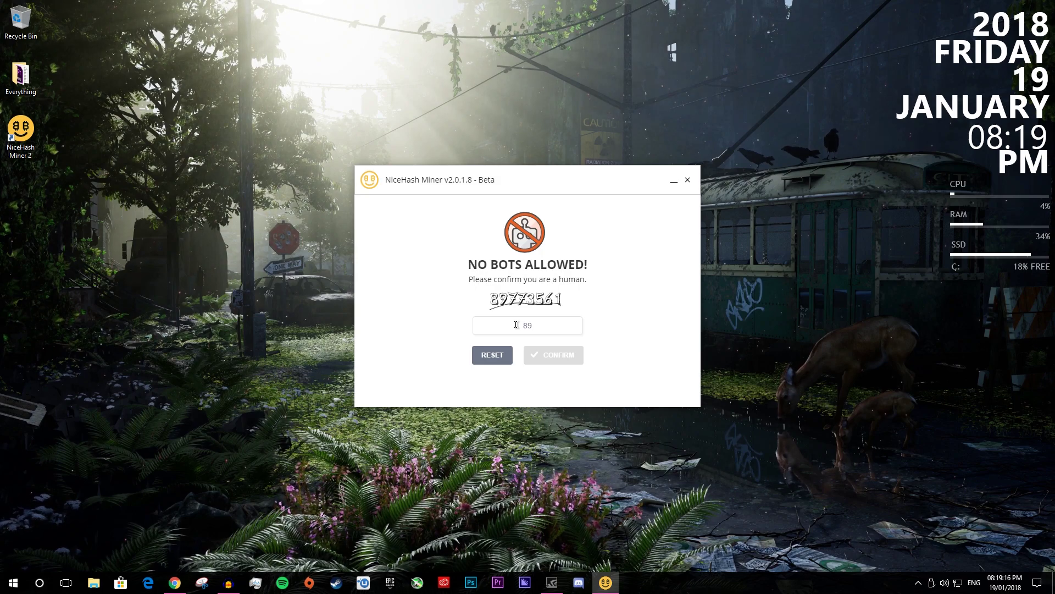
text(773561)
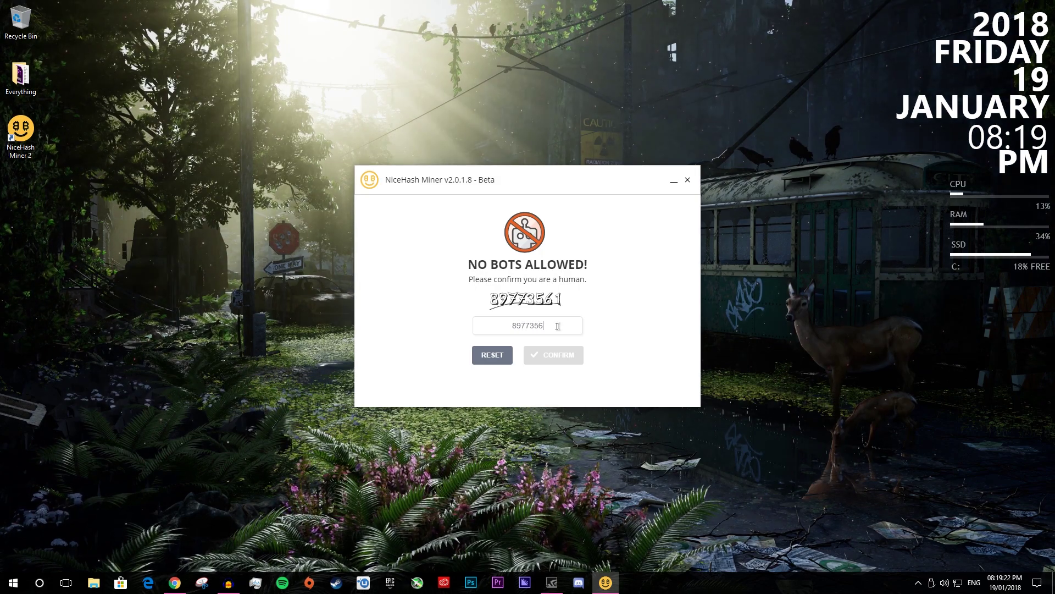
click(531, 358)
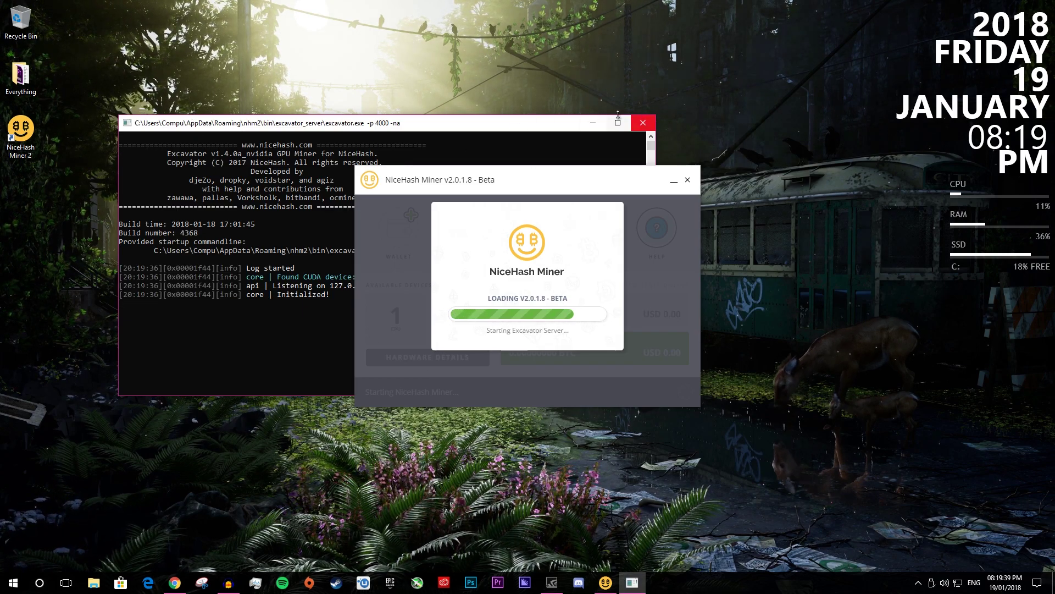
click(586, 125)
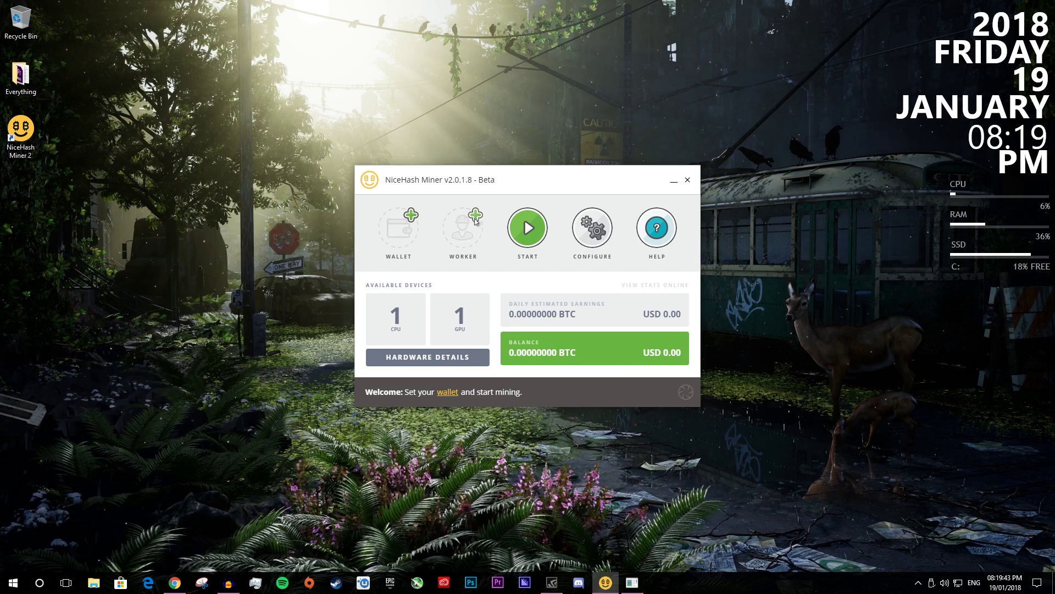
Set the miner's worker ID to My and save it
click(476, 221)
drag(465, 311, 219, 303)
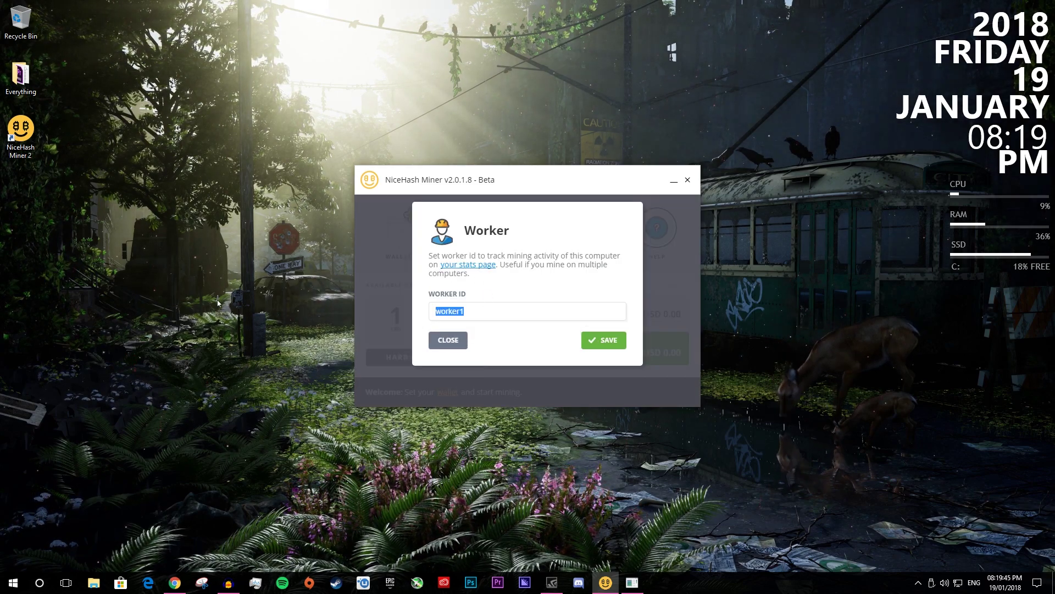
text(My)
key(BackSpace)
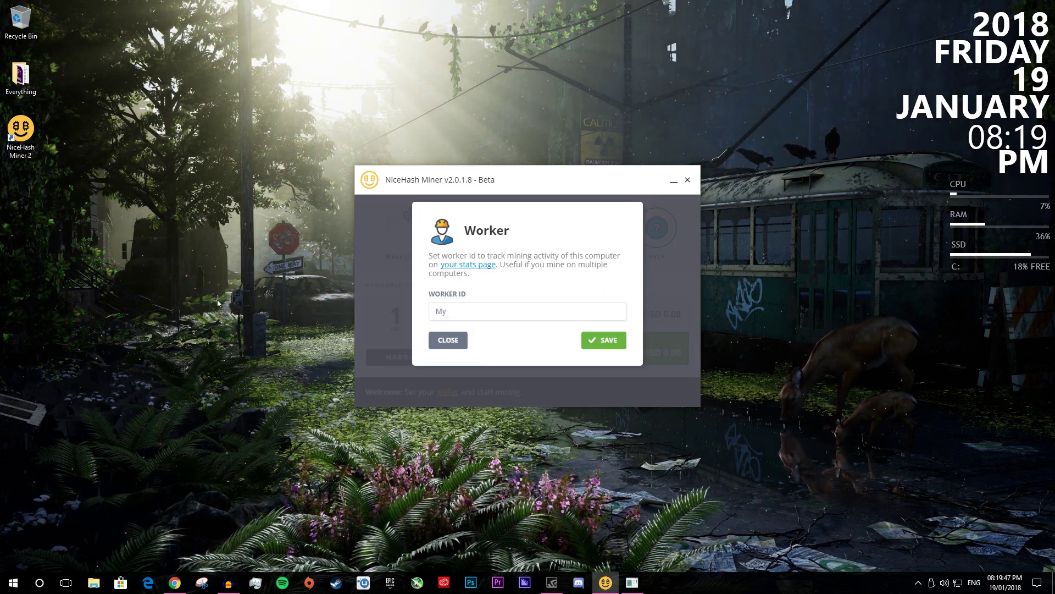
key(Return)
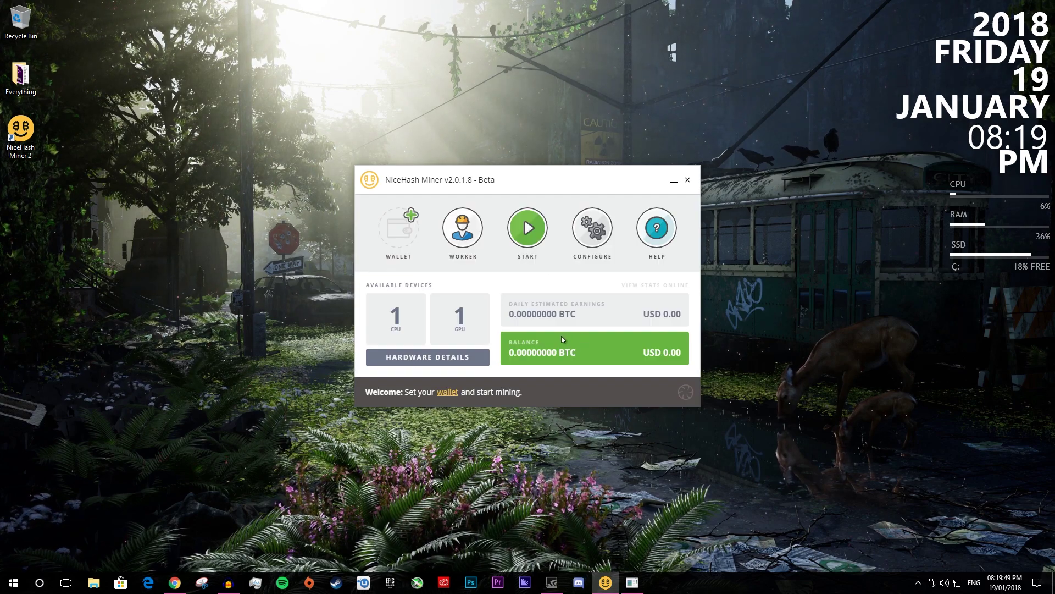
Set the miner's wallet to an external BTC address by pasting the copied Bitcoin wallet address, and save it
click(403, 236)
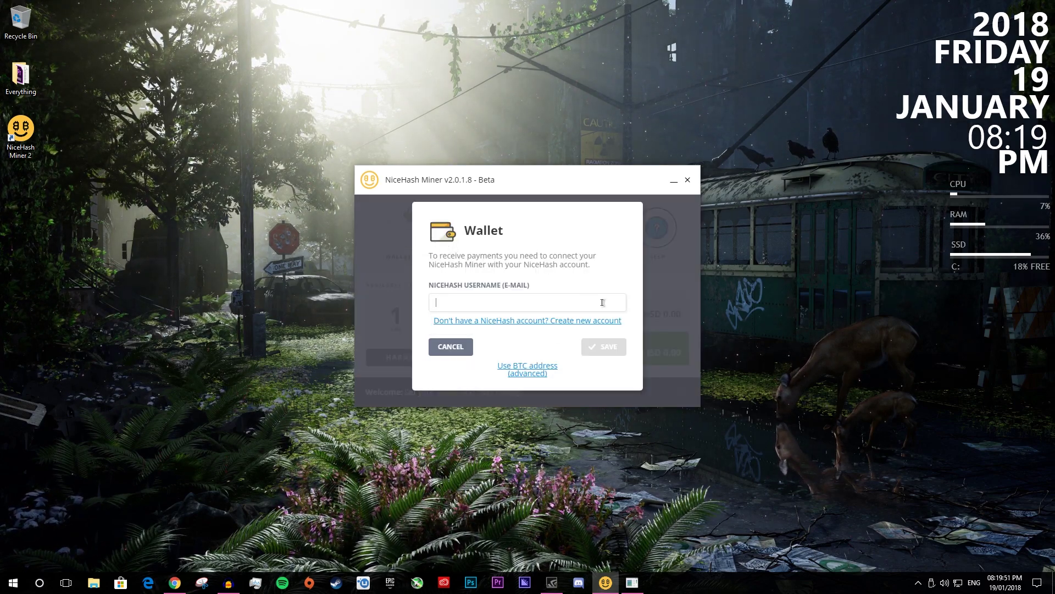
click(529, 373)
right_click(445, 298)
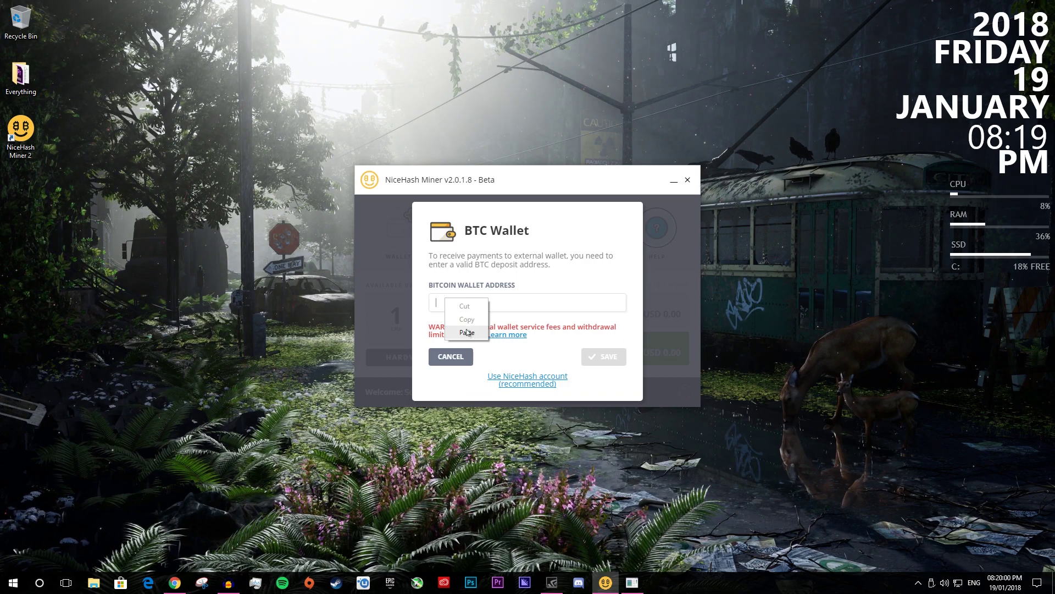
click(465, 333)
click(605, 357)
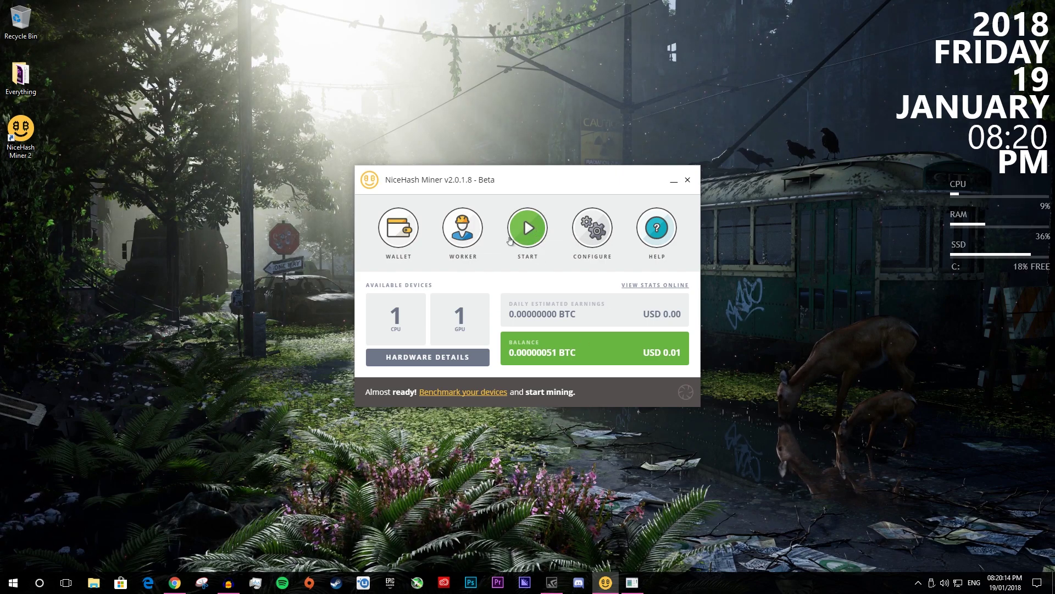
Open the miner's hardware details, enable the Intel Core i7-6700 CPU and disable the NVIDIA GeForce GTX 1080
click(463, 356)
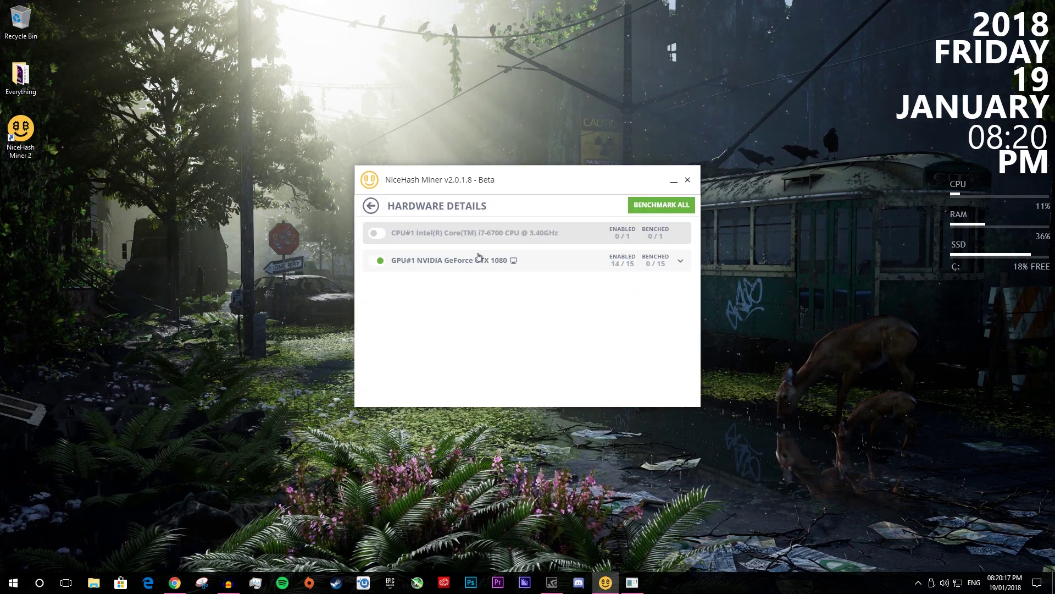
click(378, 233)
click(377, 234)
click(377, 260)
click(377, 233)
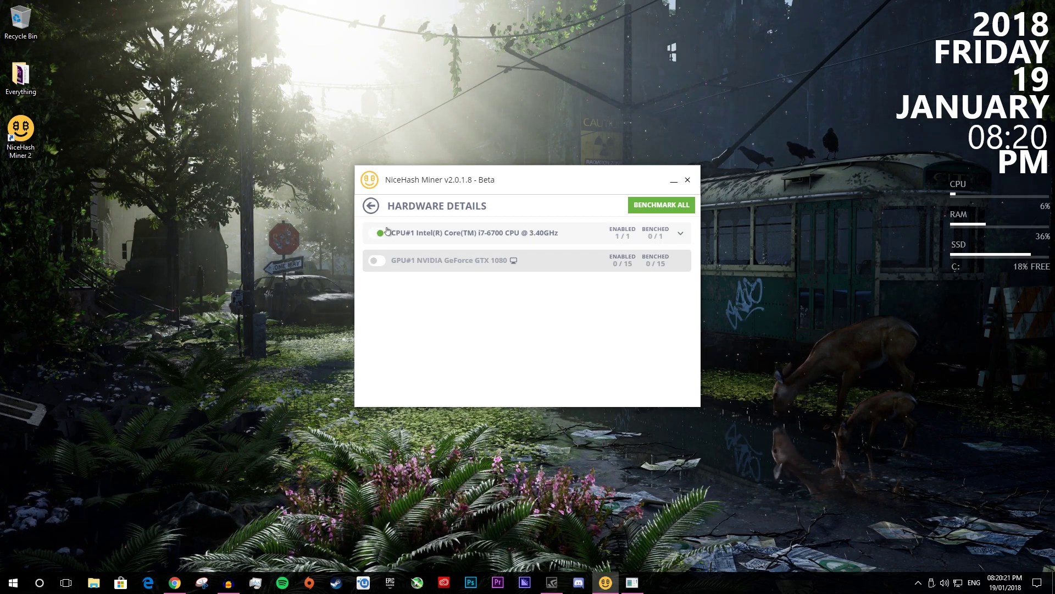
Disable the CPU, re-enable the GeForce GTX 1080 and expand the GPU's algorithm list
click(386, 232)
click(379, 235)
click(377, 265)
click(387, 326)
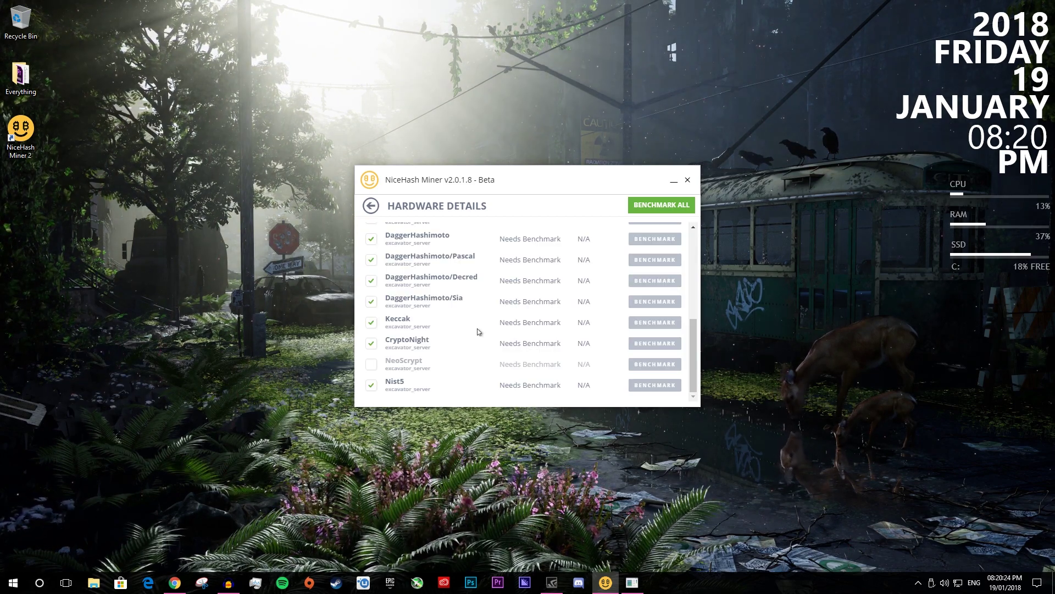
Examine the GeForce GTX 1080's mining algorithms, including which are enabled and their benchmark status
scroll(477, 330, down, 4)
scroll(477, 332, up, 1)
scroll(475, 338, down, 4)
scroll(475, 338, up, 6)
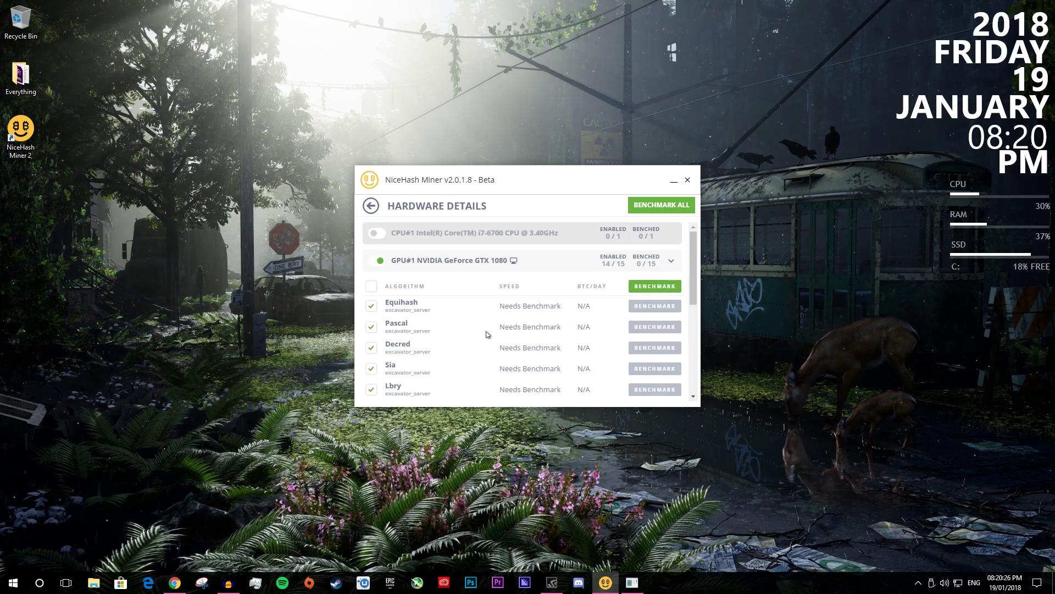
scroll(564, 371, down, 4)
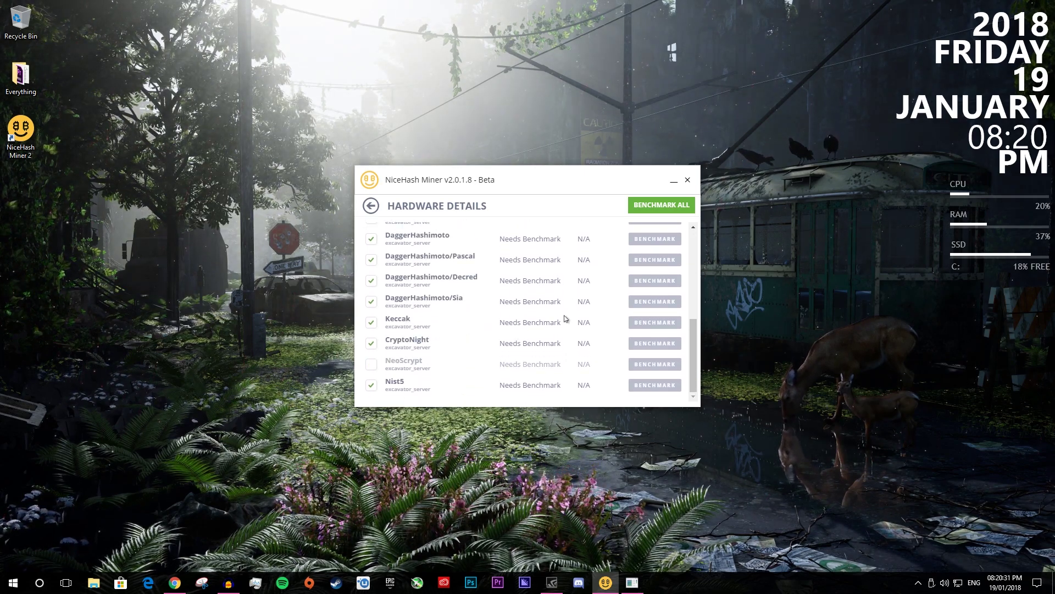
scroll(565, 318, up, 5)
scroll(564, 303, down, 4)
scroll(564, 319, up, 5)
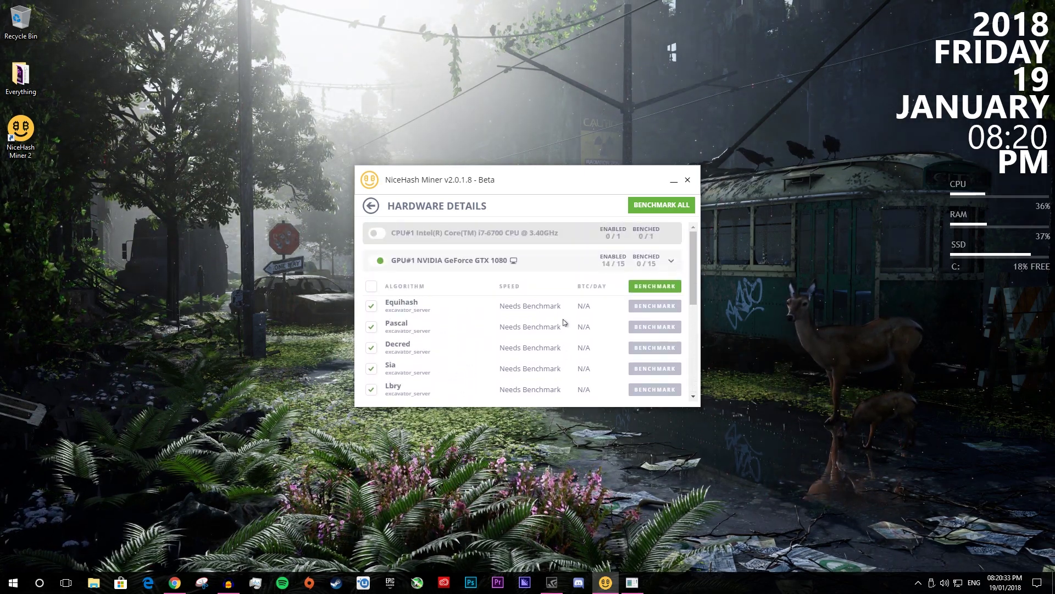
Switch mining from the GPU to the CPU, re-enable the GTX 1080 so both devices are on, and return to the main view
click(377, 260)
click(383, 233)
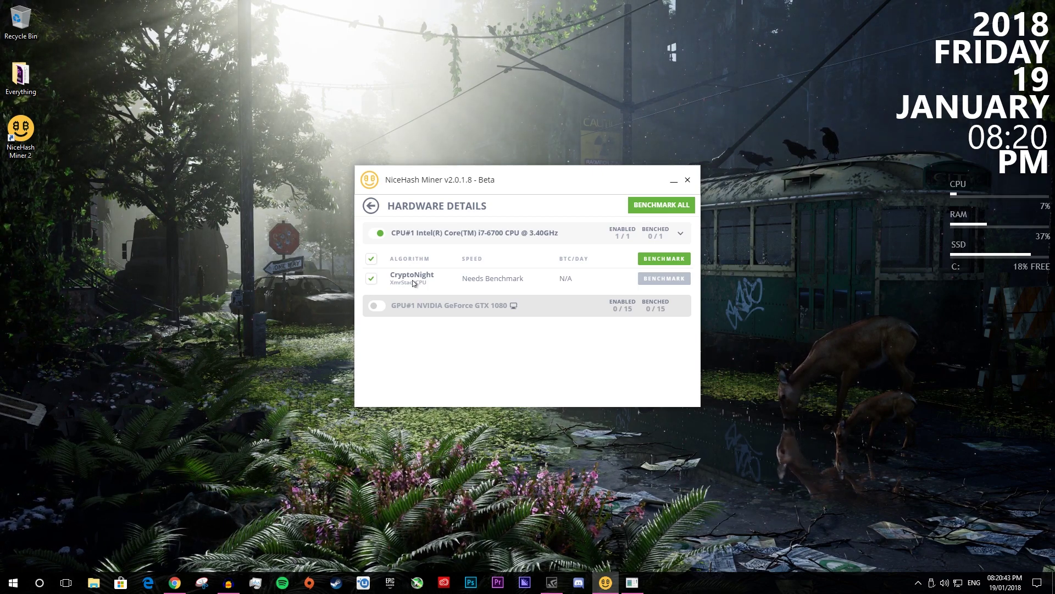
click(376, 306)
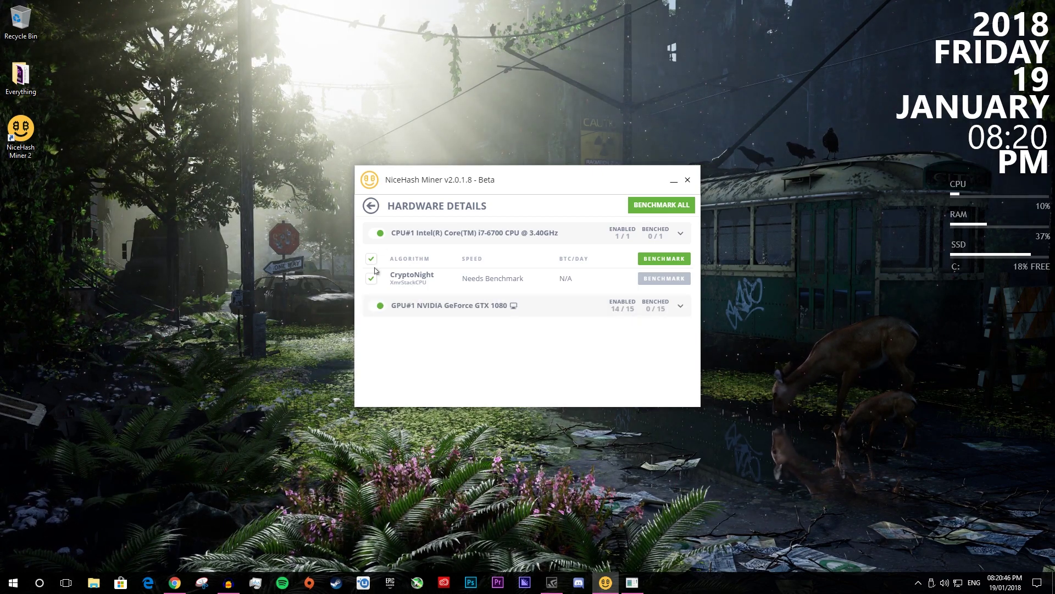
click(370, 206)
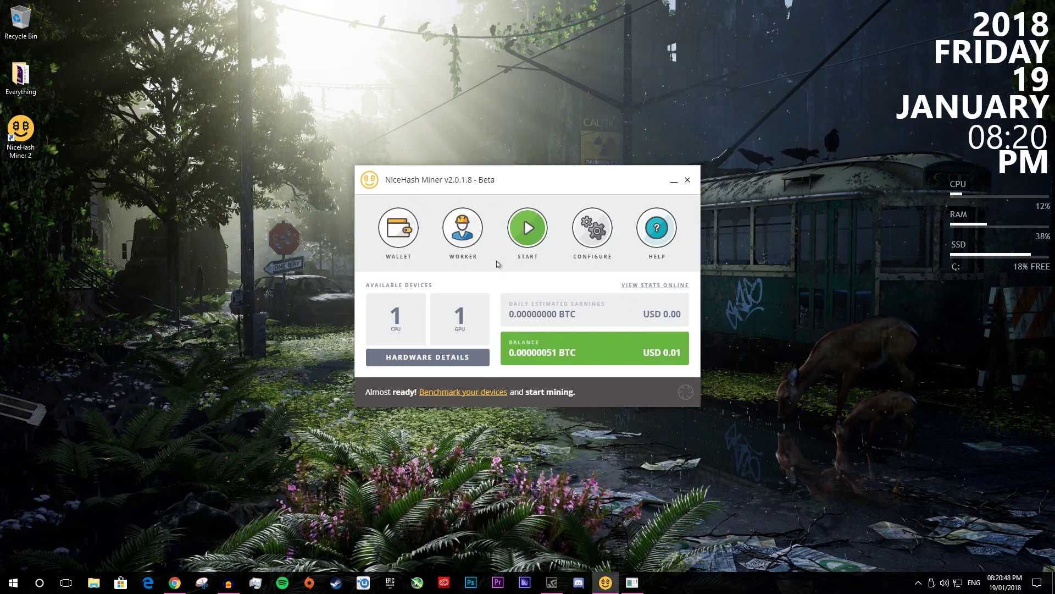
Start mining on the enabled devices and stop the mining optimization benchmark during the CPU evaluation
click(517, 228)
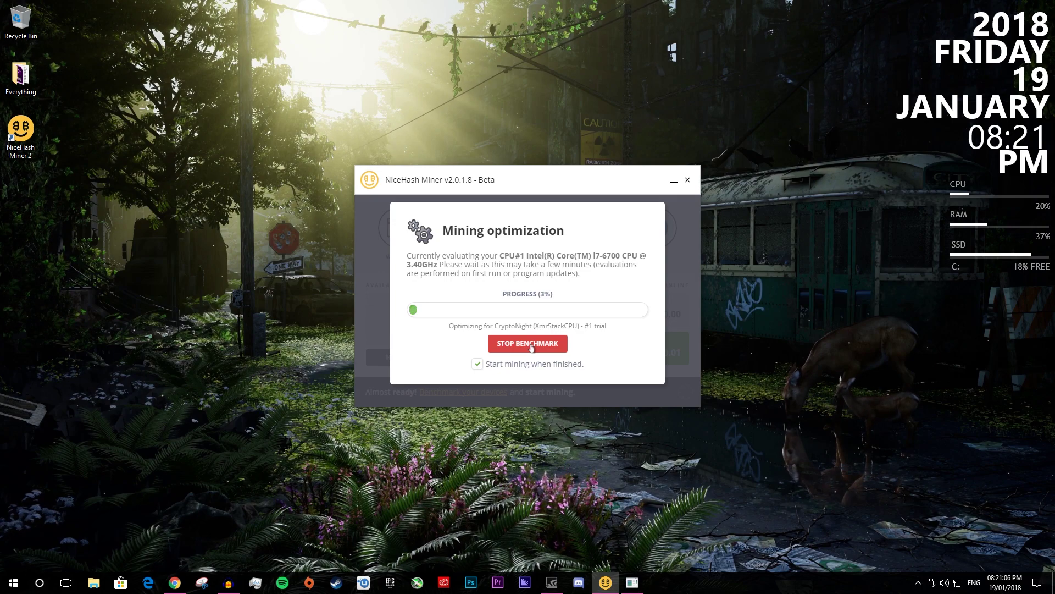
click(531, 346)
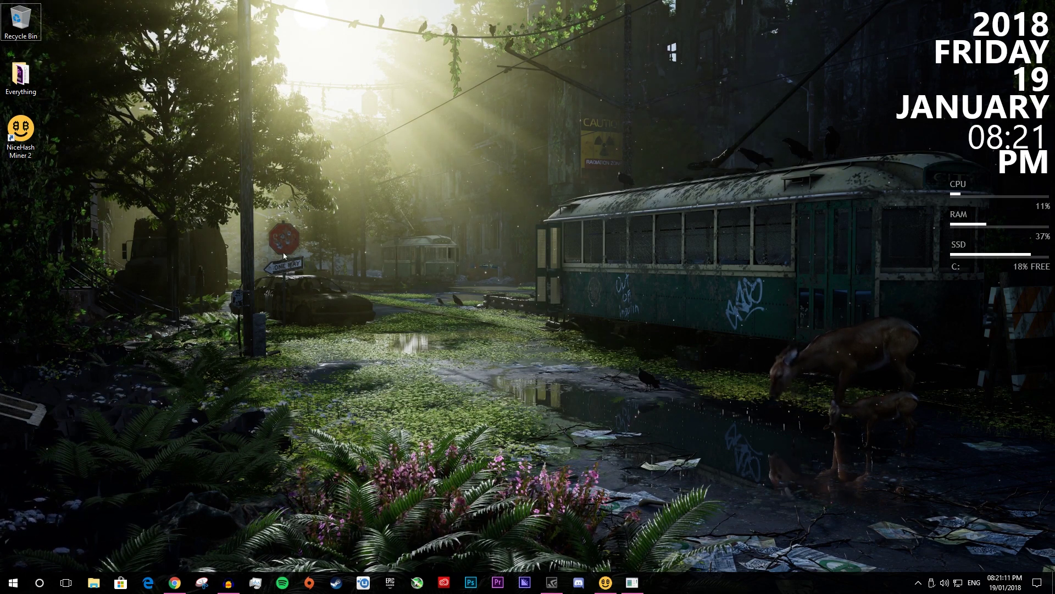